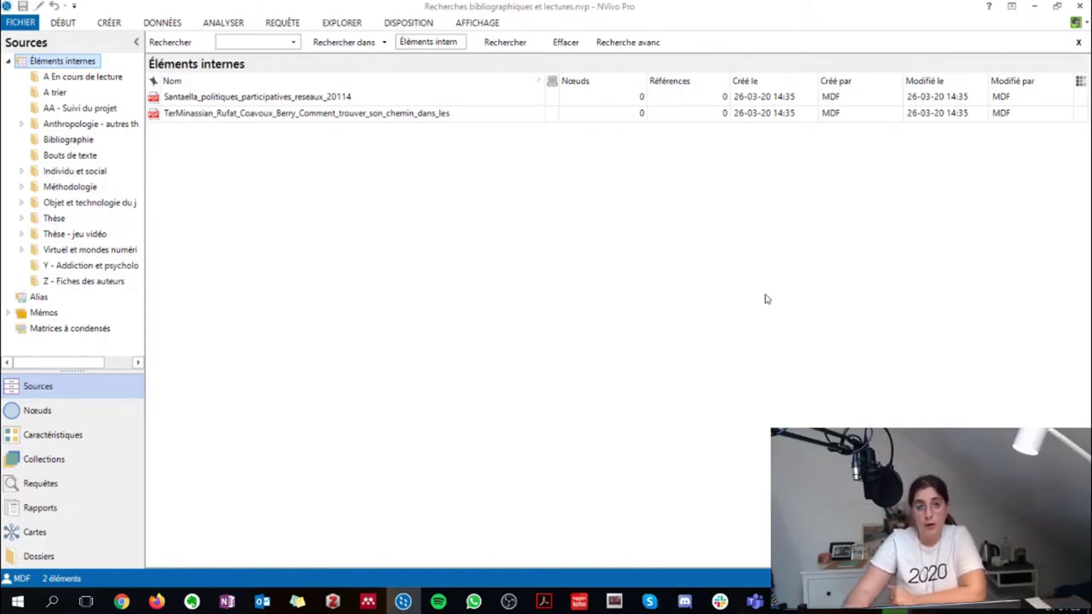
- Switch to Evernote, maximize its window and open the export options for the note 2018_Instructions-recensions - Anthropologica.pdf
left_click(191, 601)
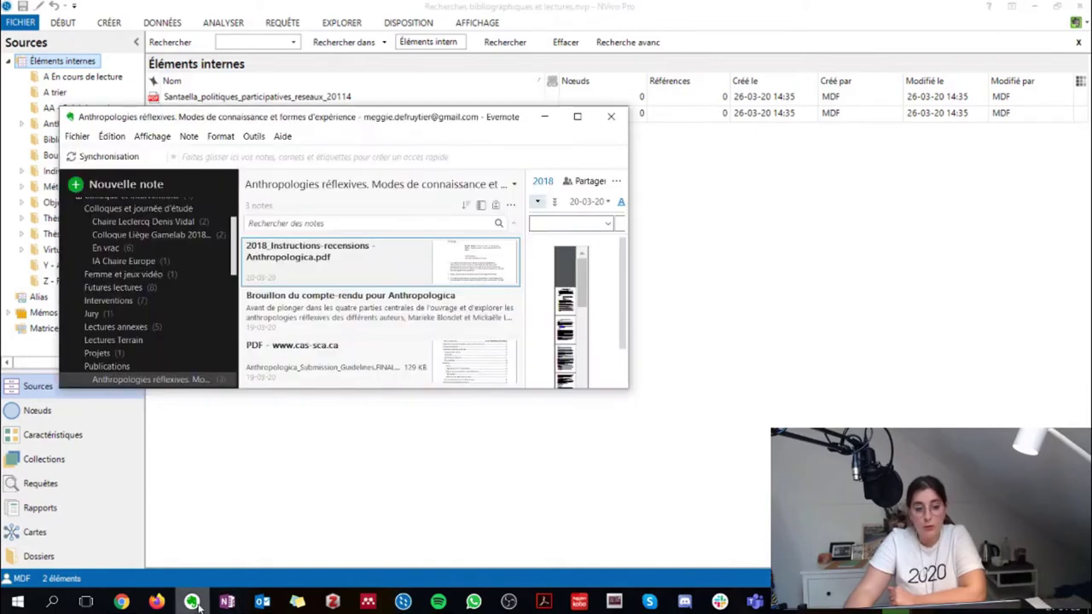
left_click(576, 117)
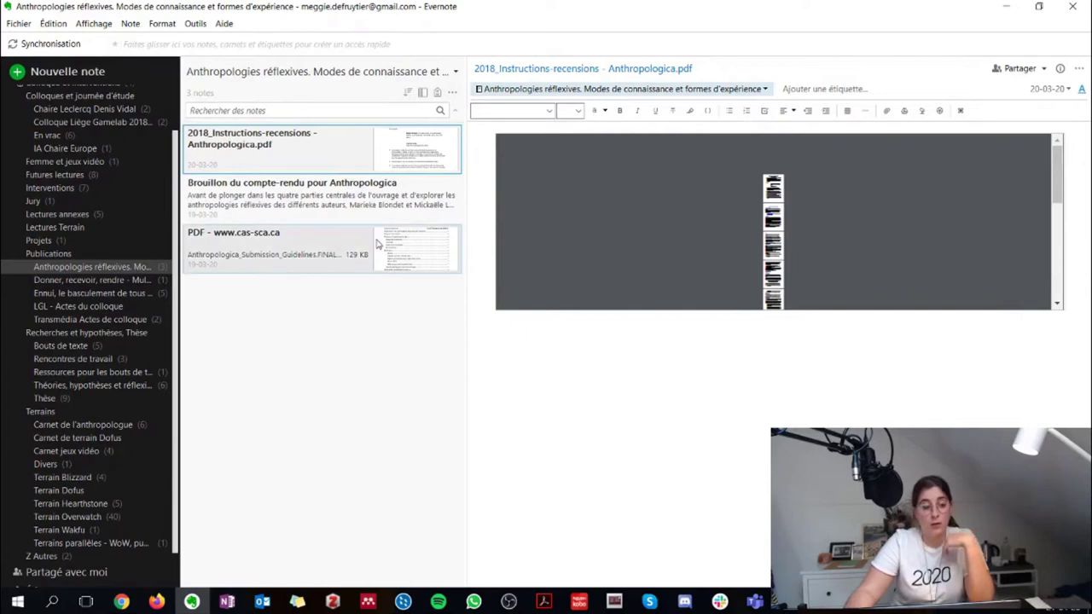
left_click(19, 24)
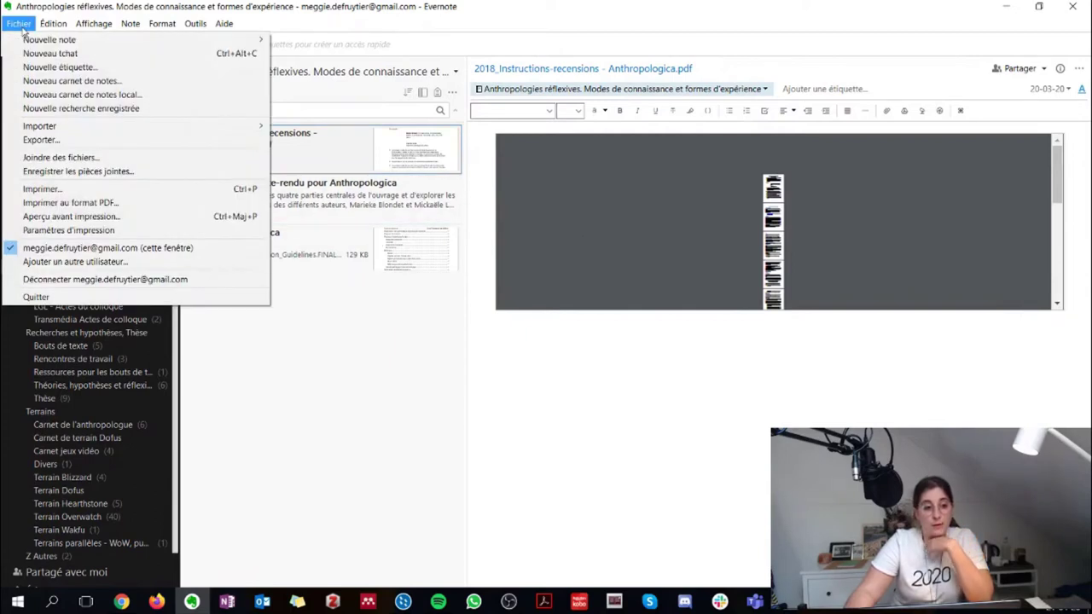
left_click(59, 144)
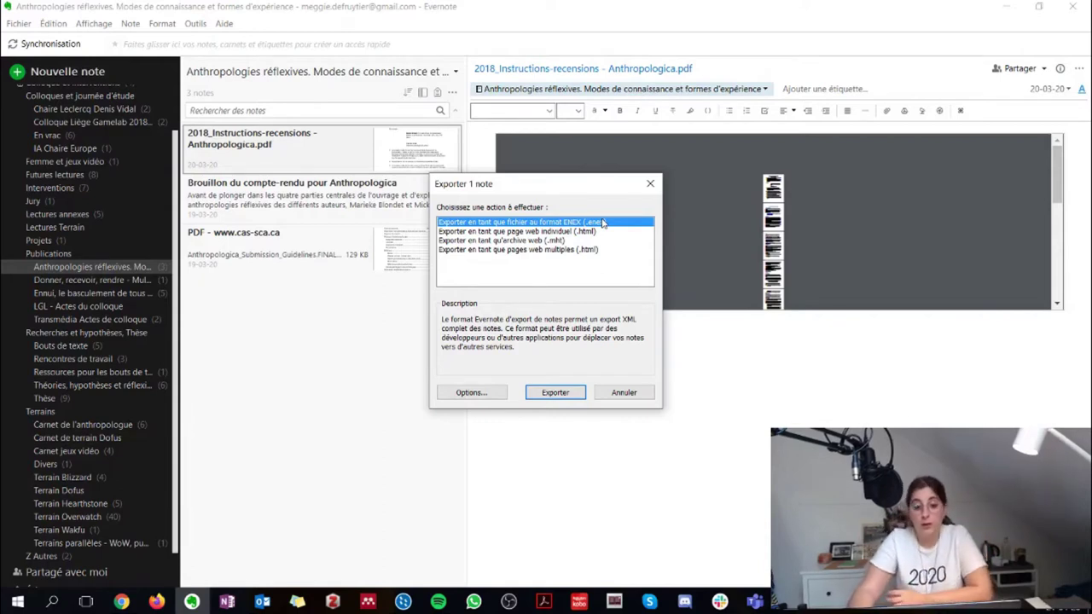
- Export the selected note in ENEX format as Evernote.enex to the Bureau folder
left_click(556, 394)
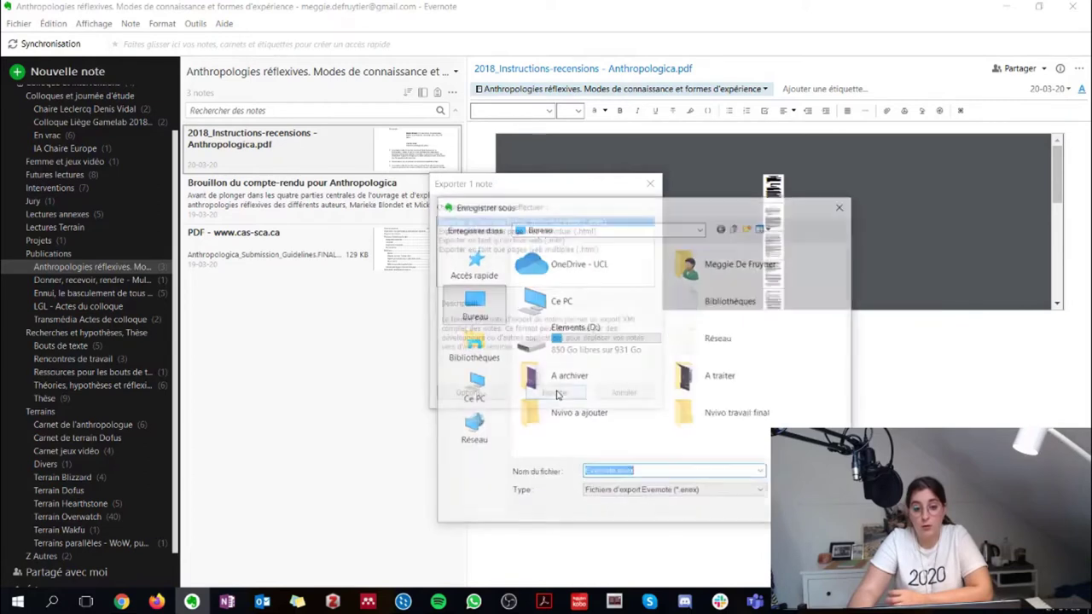
left_click(575, 314)
double_click(575, 314)
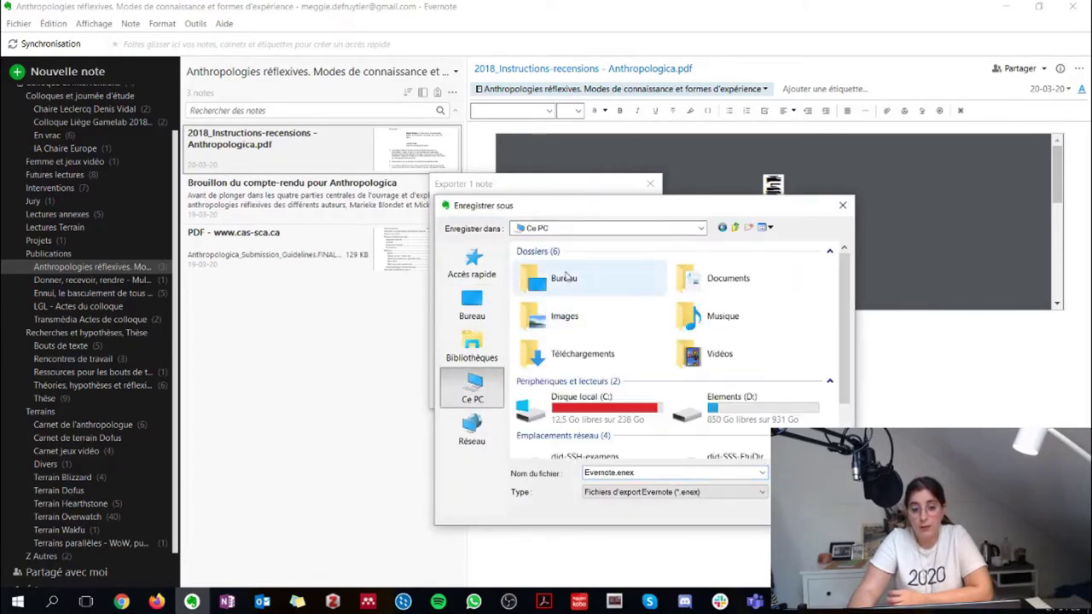
double_click(558, 276)
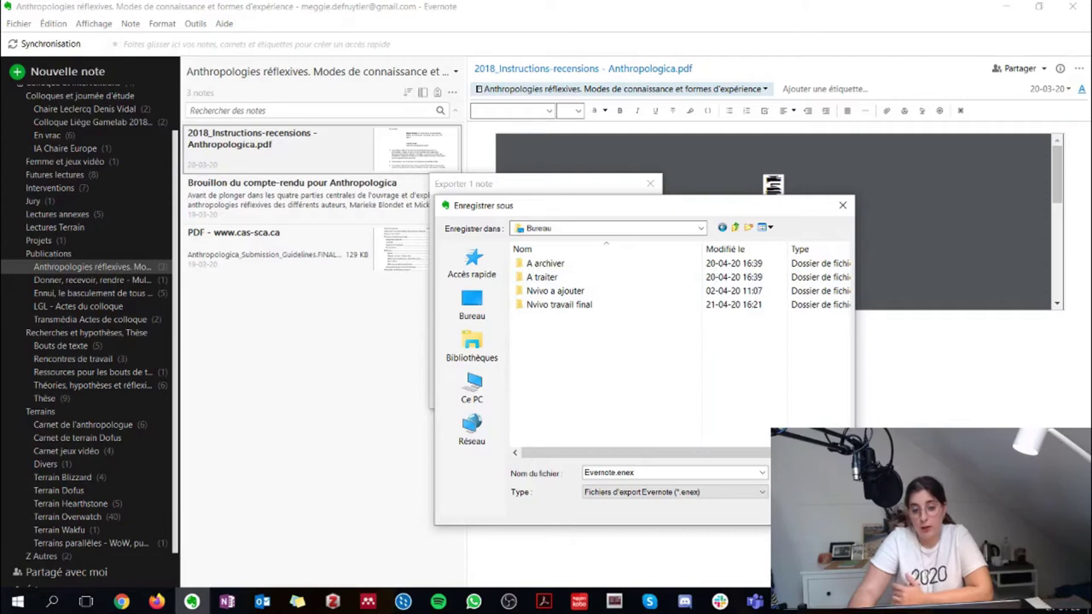
key("Return")
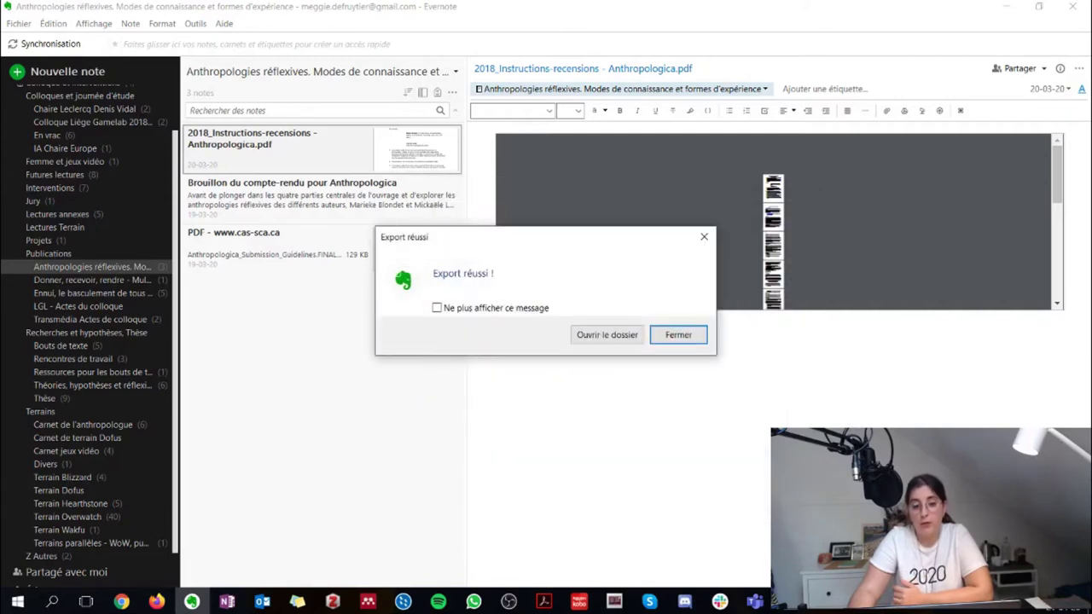
left_click(670, 335)
- Return to NVivo and start an import from Evernote that uses an Evernote export file (.enex)
left_click(1005, 7)
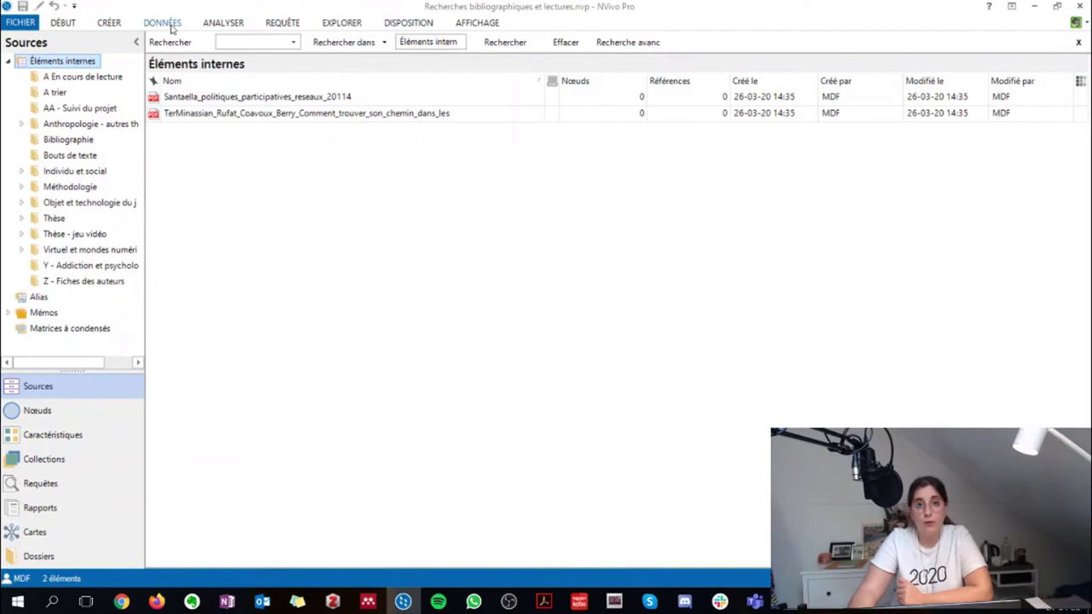
left_click(164, 23)
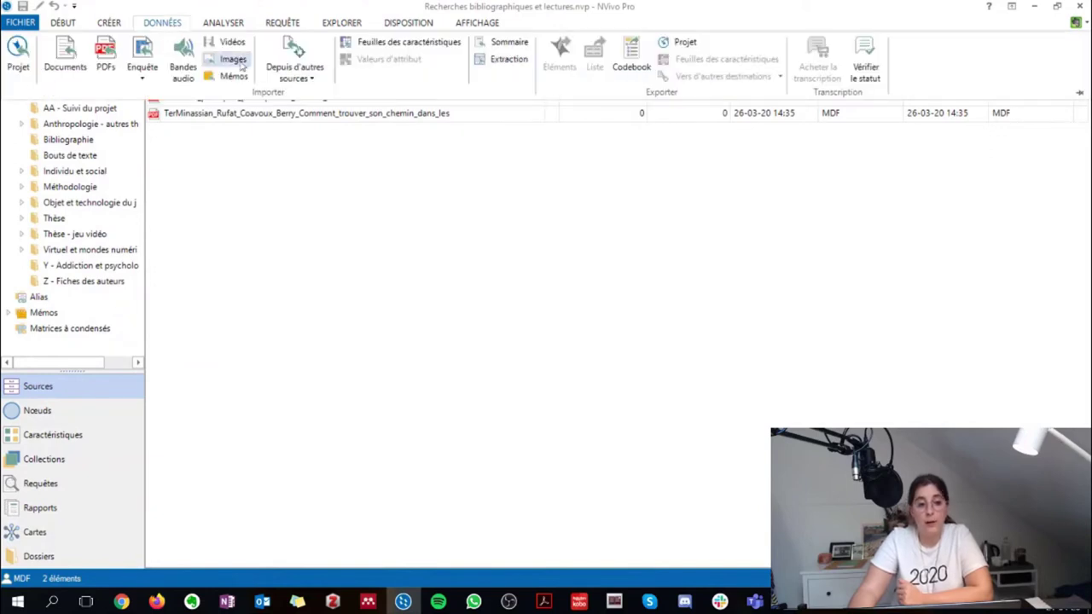
left_click(316, 79)
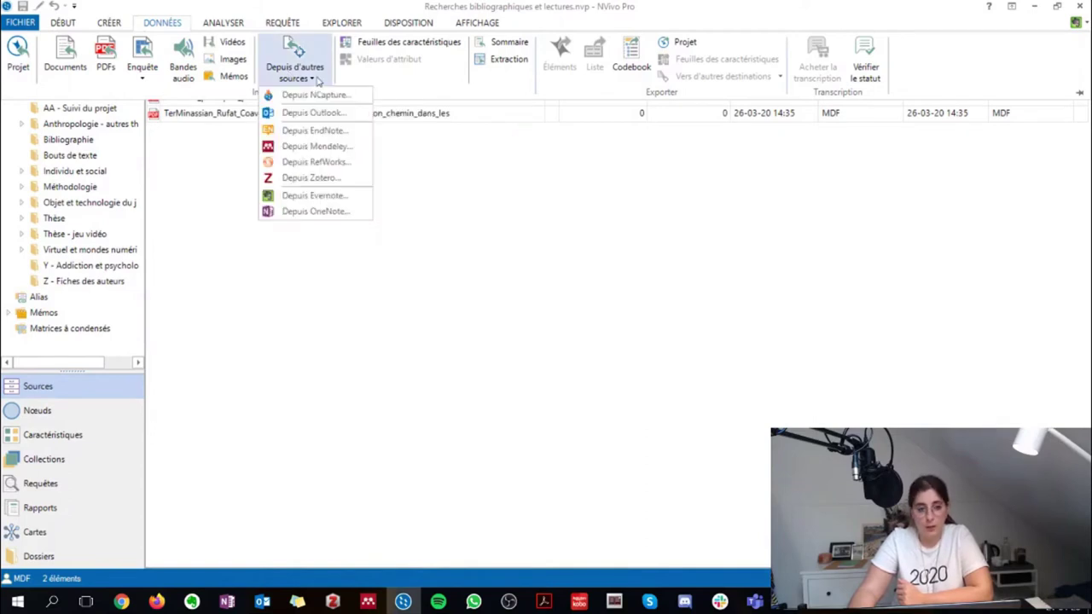
left_click(309, 196)
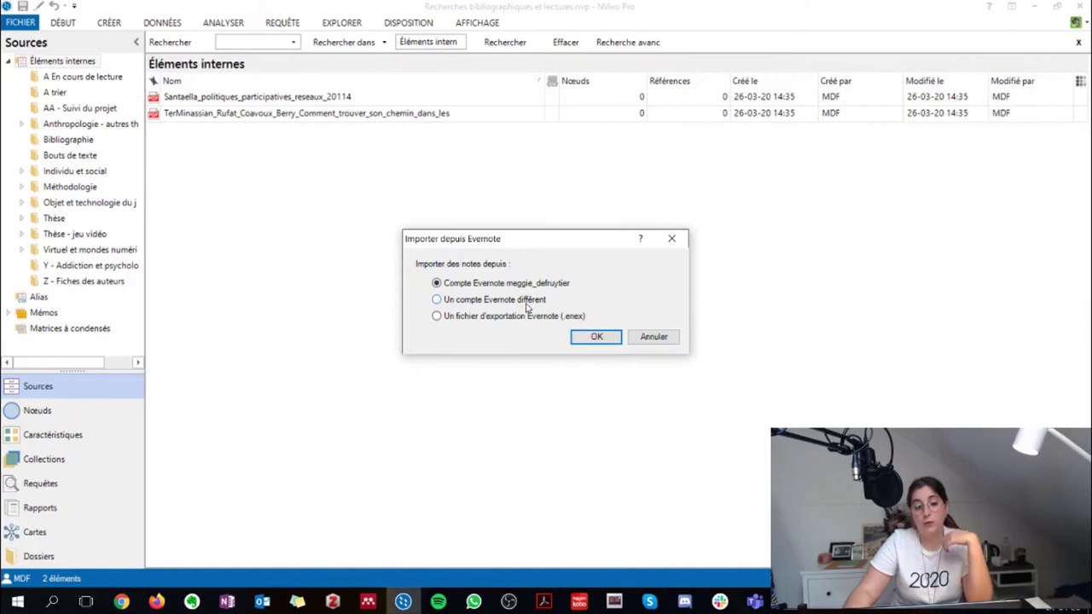
left_click(494, 317)
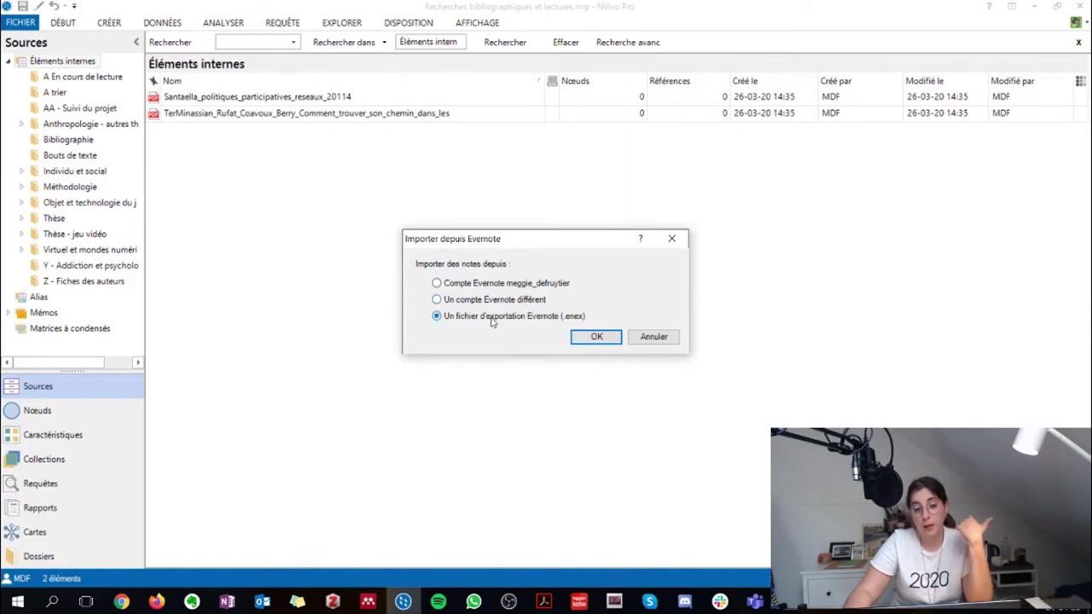
left_click(594, 338)
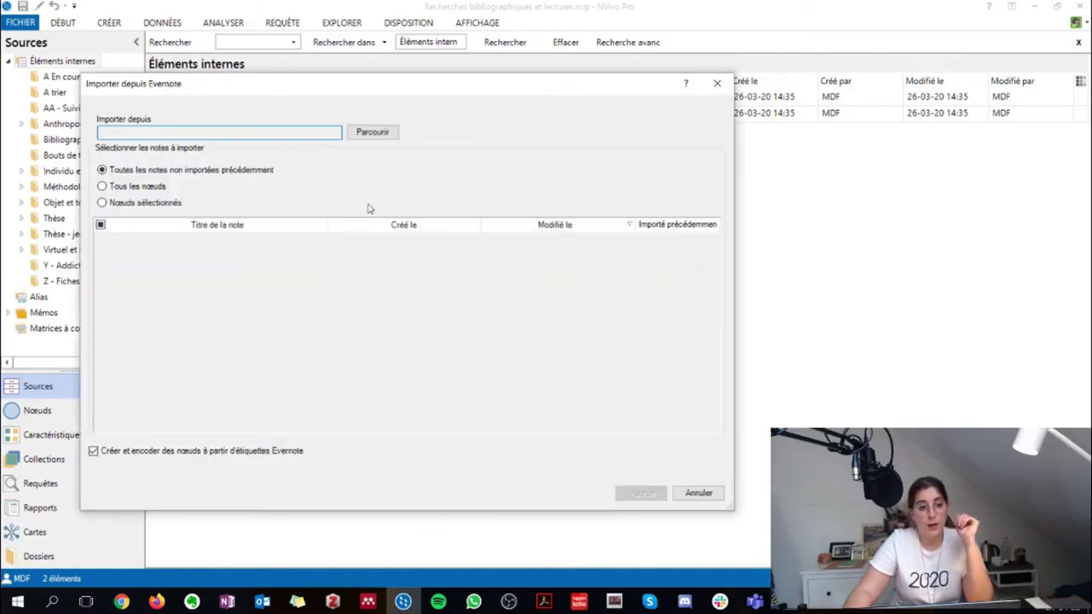
- Load Evernote.enex from the Bureau folder as the file to import
left_click(367, 135)
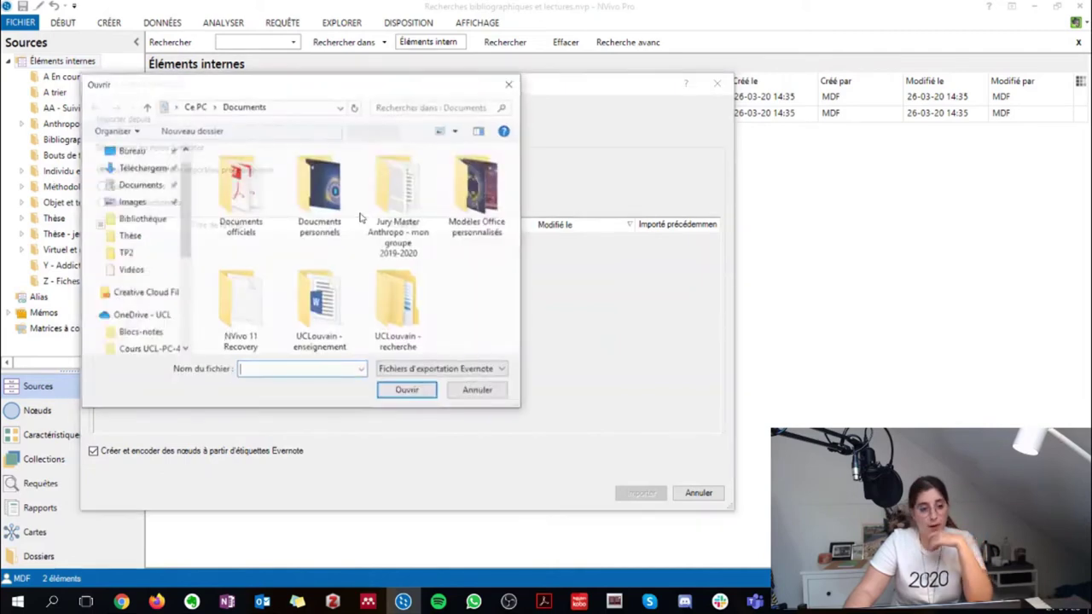
left_click(142, 175)
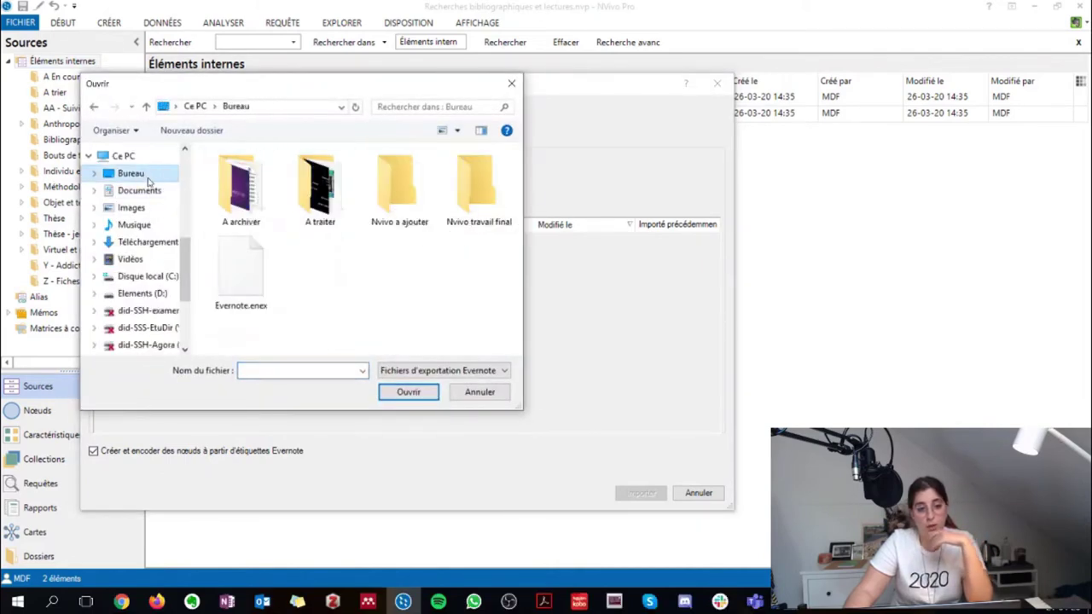
left_click(255, 262)
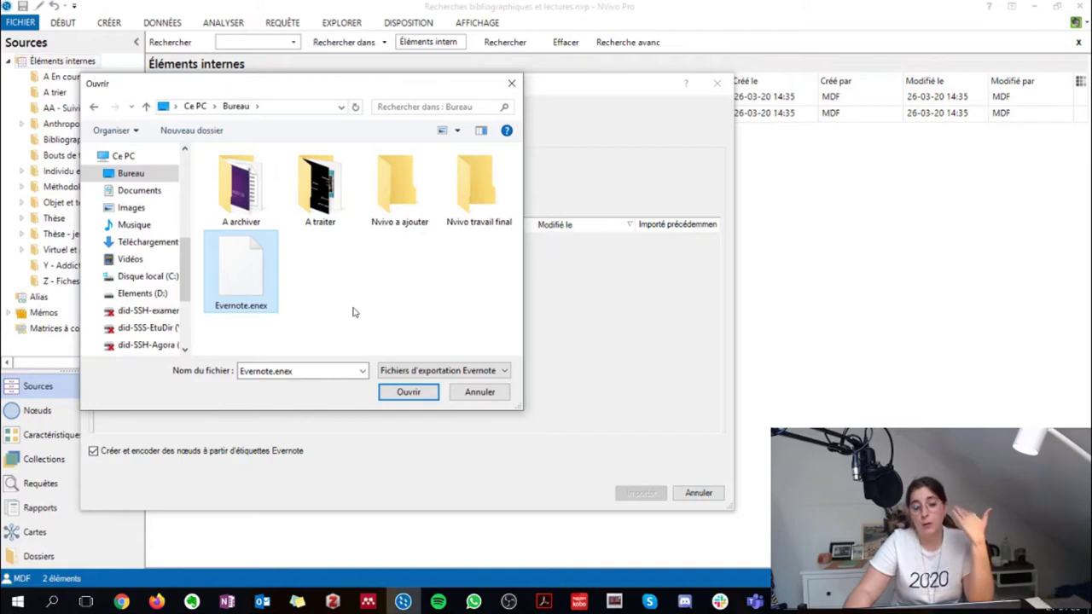
left_click(408, 392)
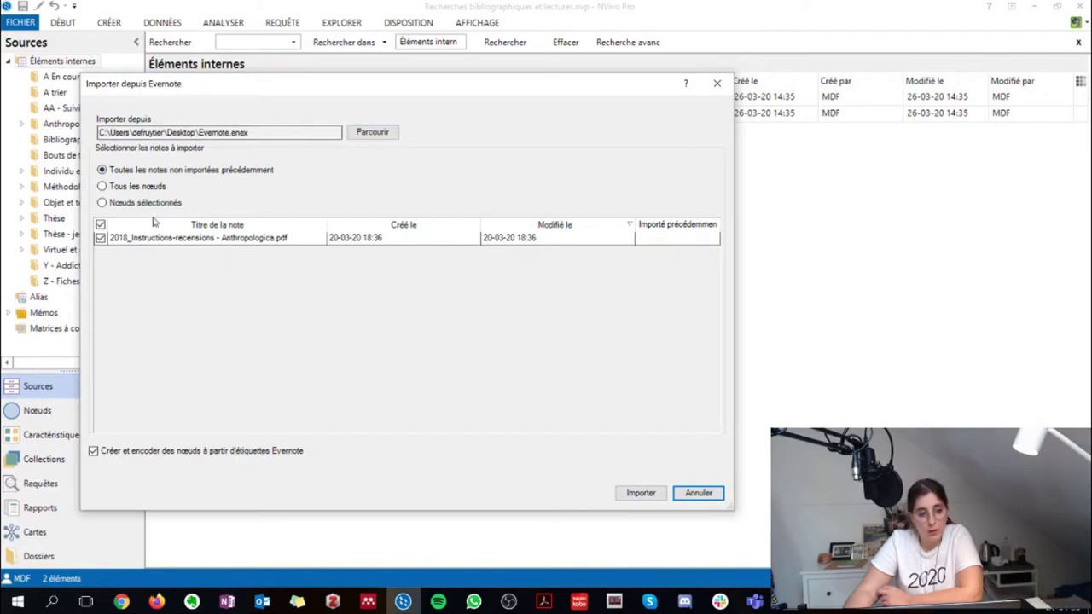
- Import the listed note with Tous les nœuds chosen and node creation from Evernote tags disabled
left_click(133, 190)
left_click(133, 205)
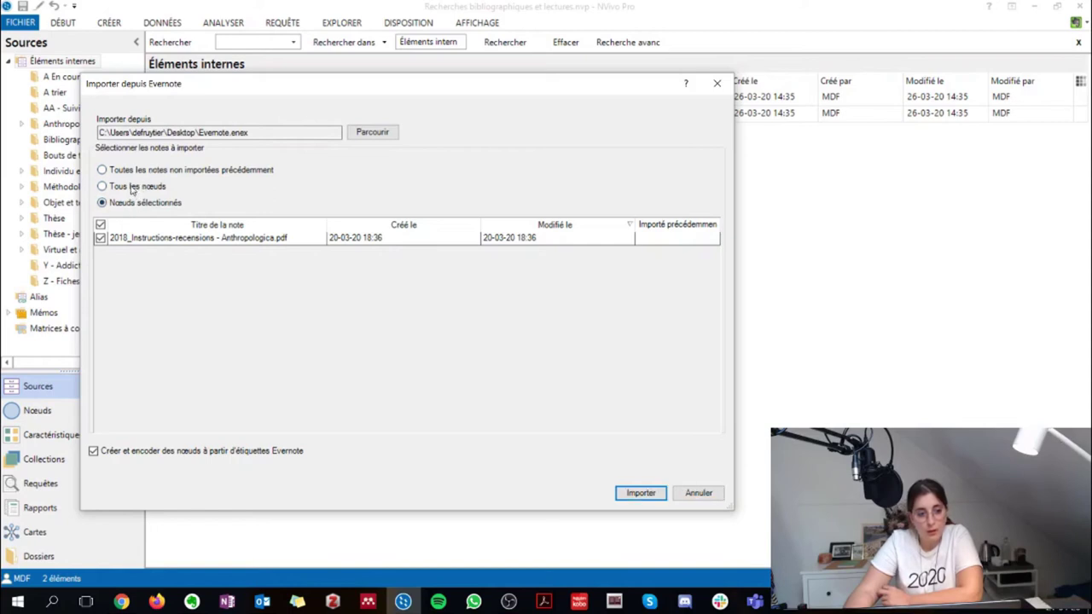
left_click(132, 174)
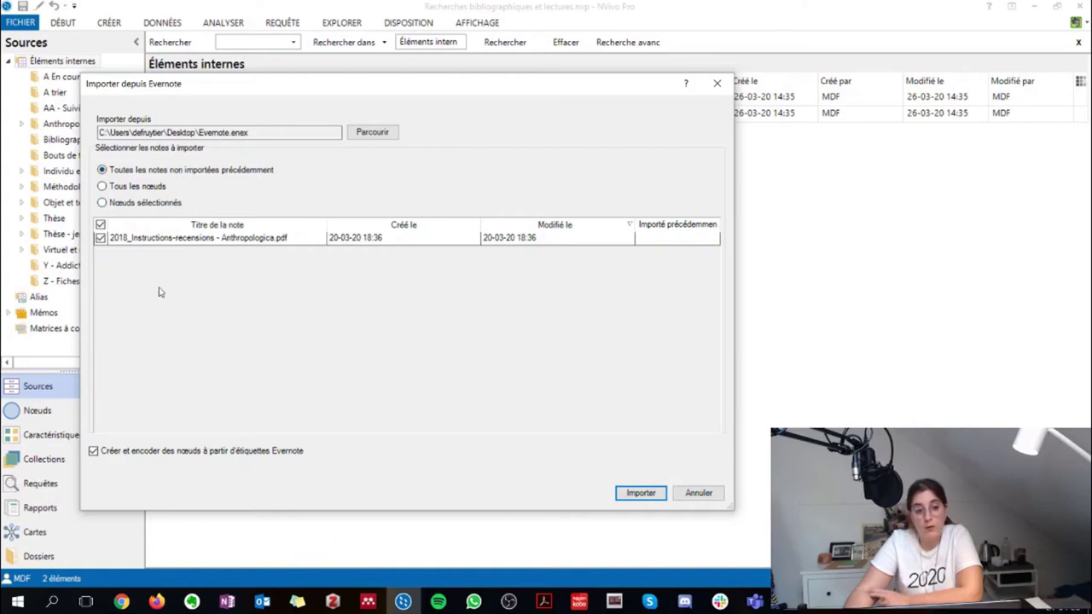
left_click(101, 239)
left_click(101, 239)
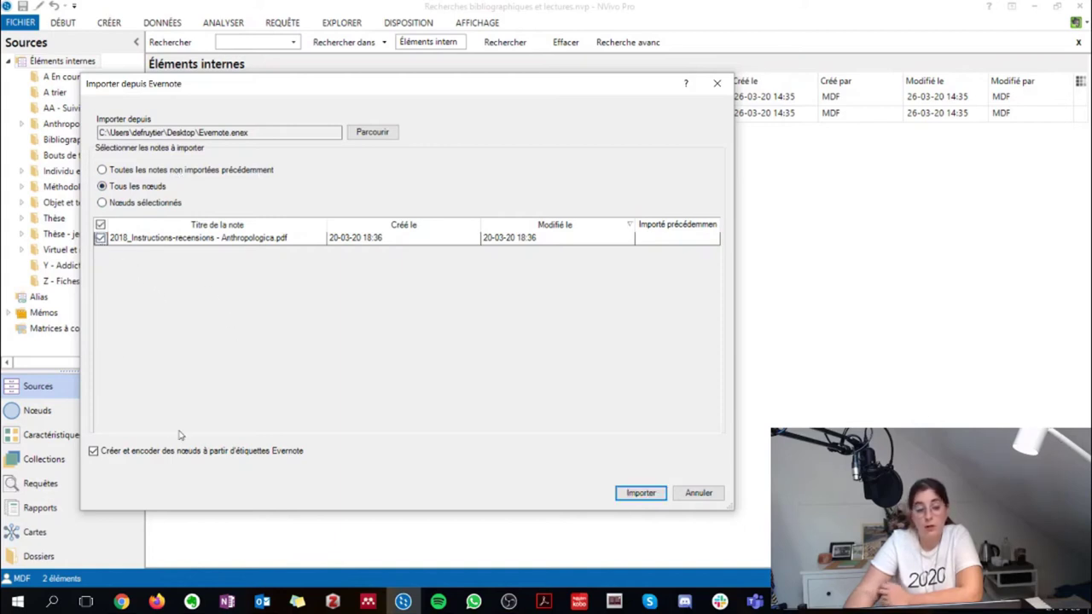
left_click(93, 452)
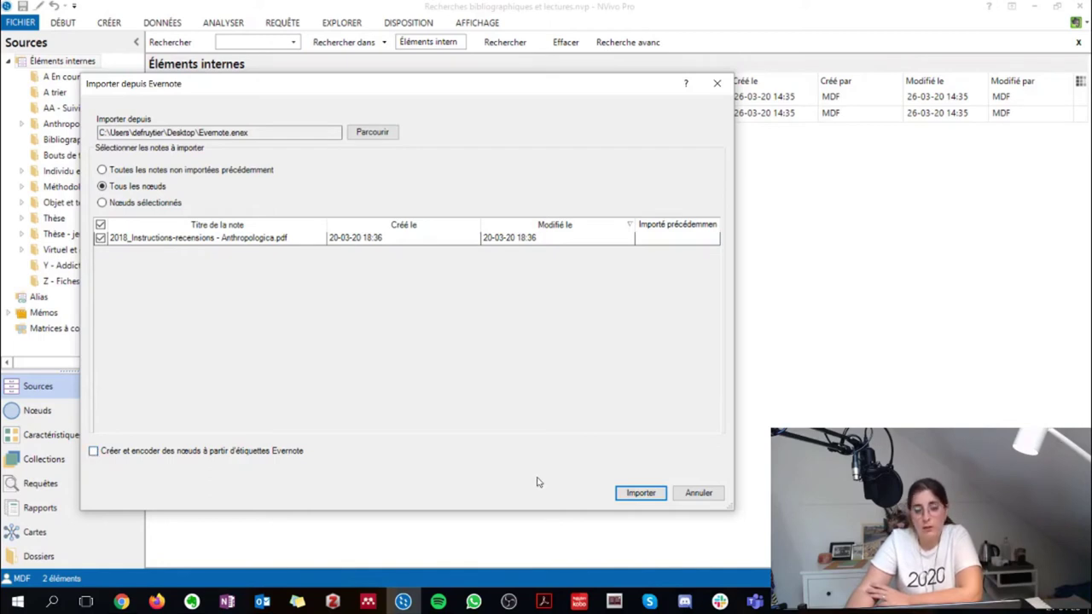
left_click(641, 495)
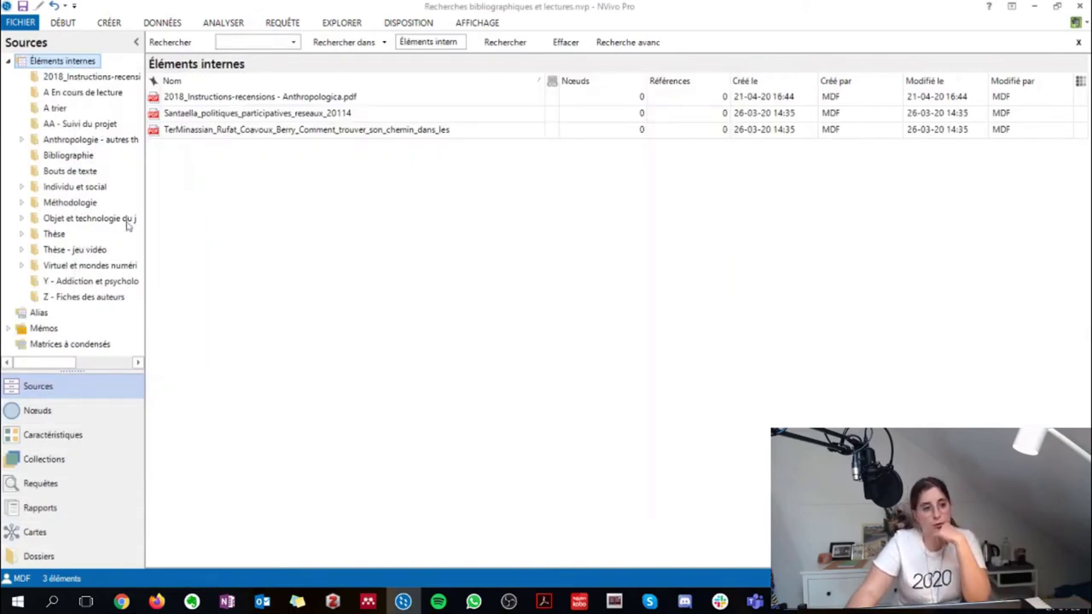
- Open the imported 2018_Instructions-recensions - Anthropologica.pdf folder under Éléments internes and delete that folder
left_click(90, 80)
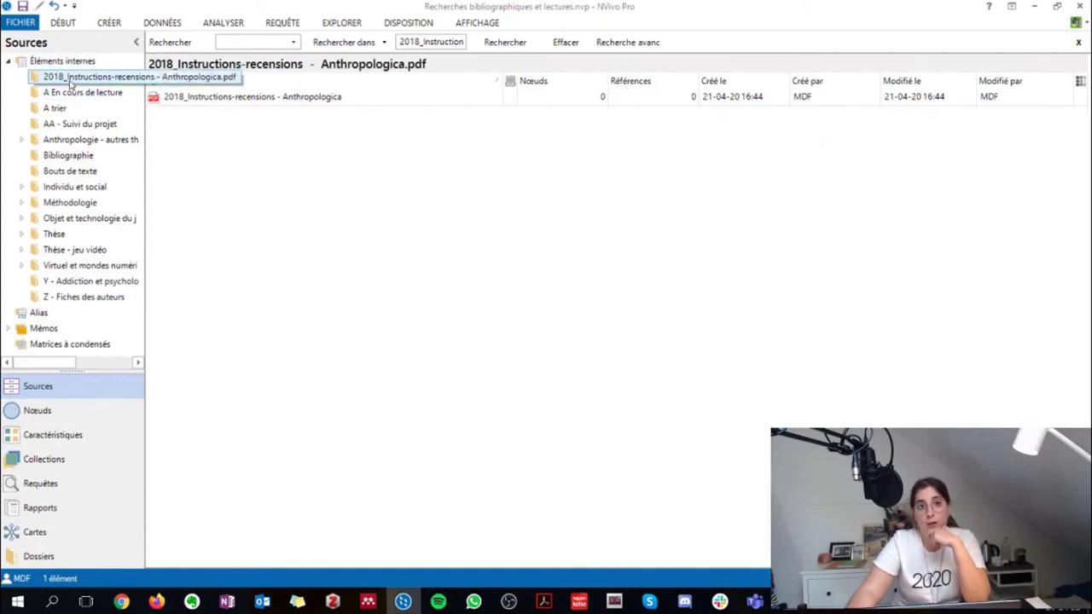
right_click(71, 82)
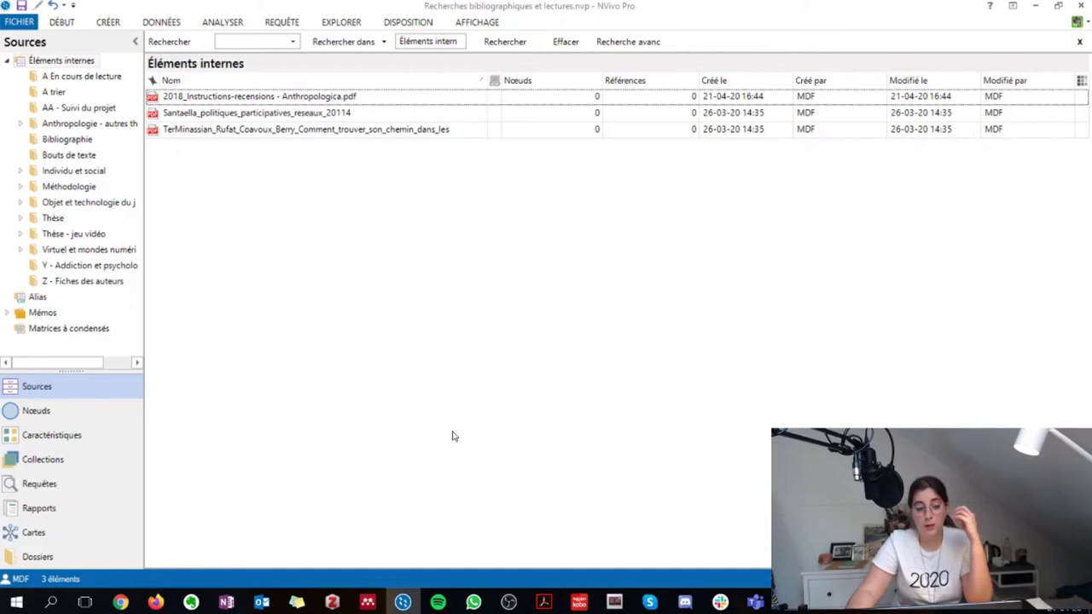
- Switch to Evernote and select seven notes together in Colloques et journée d'étude, including the two Gamelab ones and Journée d'étude sur le transmédia
mouse_move(191, 602)
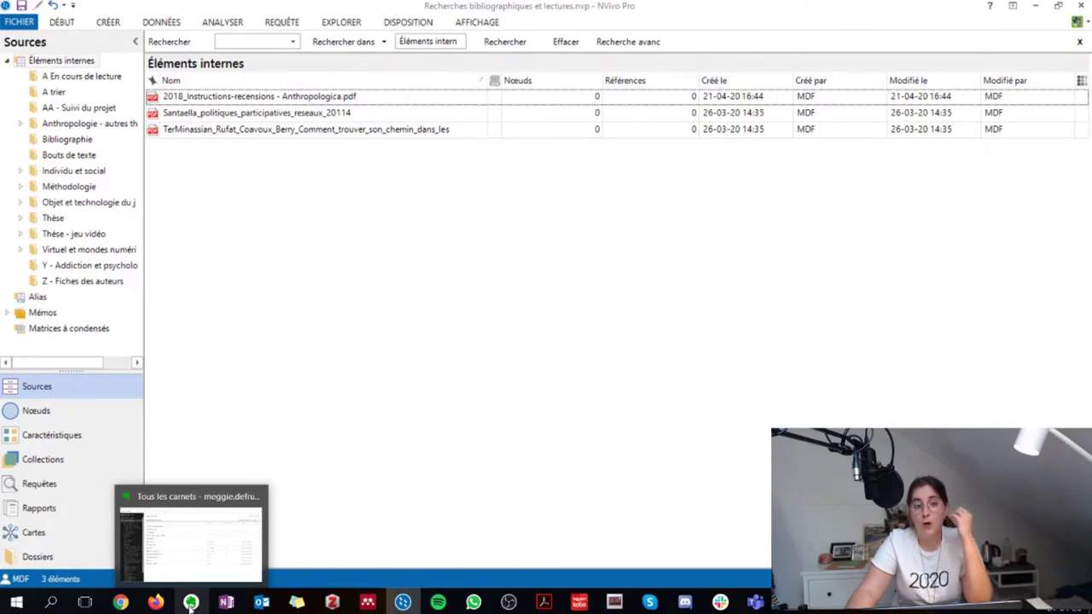
left_click(192, 602)
left_click(96, 147)
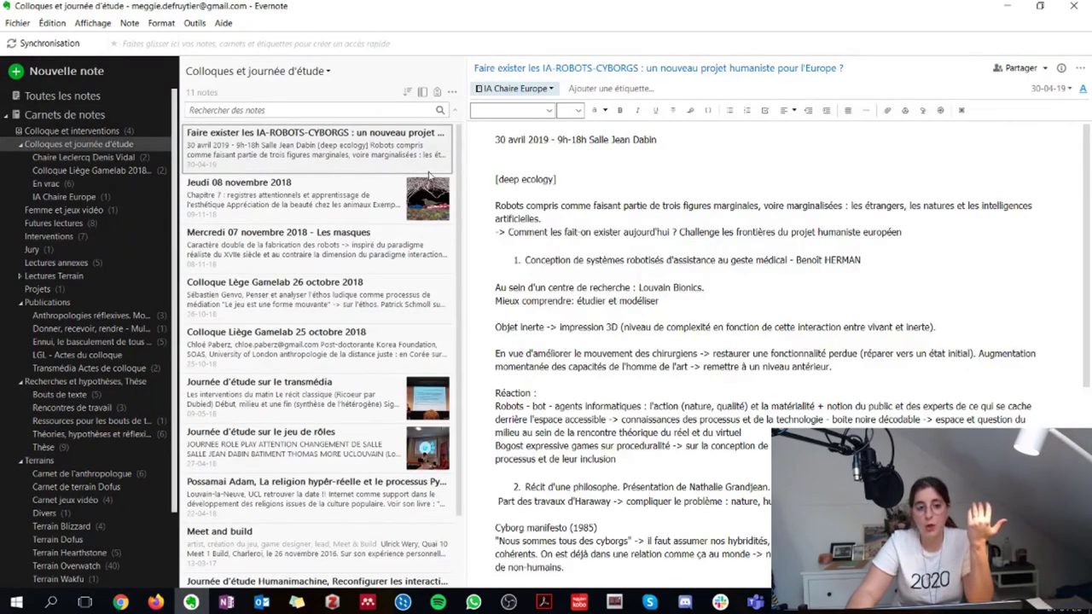
left_click(249, 266, "ctrl")
left_click(275, 202, "ctrl")
left_click(266, 309, "ctrl")
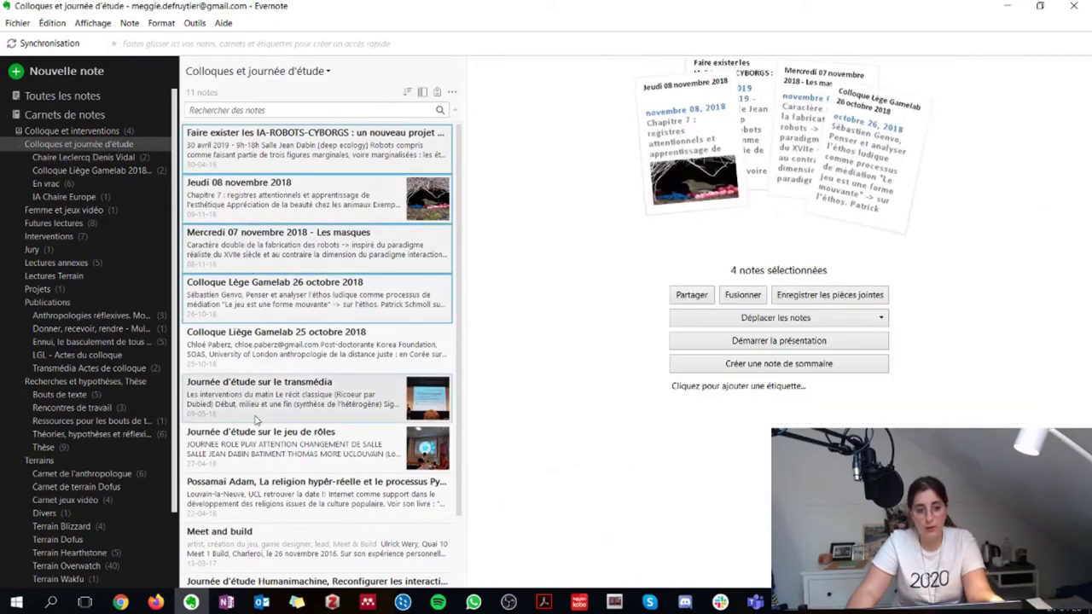
left_click(259, 416, "ctrl")
left_click(288, 493, "ctrl")
left_click(315, 336, "ctrl")
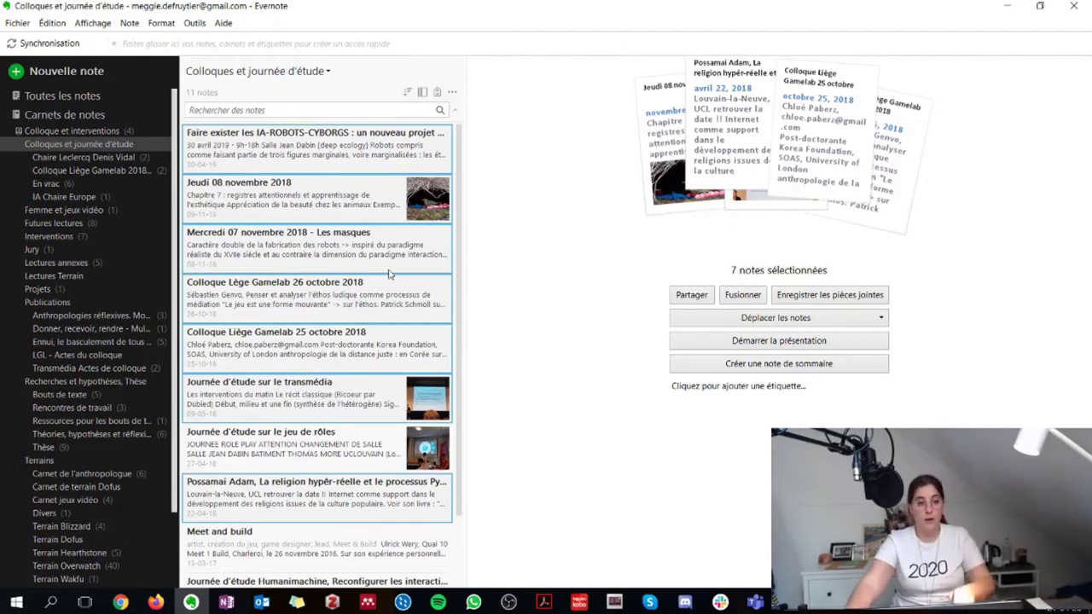
- Select both notes, 25 and 26 octobre 2018, in the Colloque Liège Gamelab 2018 notebook
left_click(109, 170)
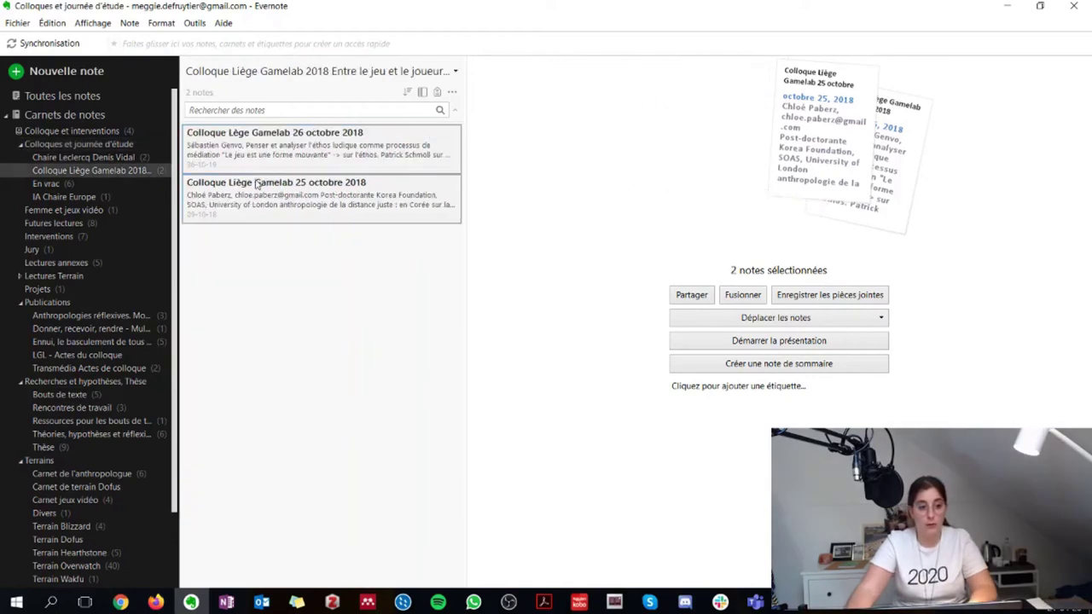
left_click(288, 158)
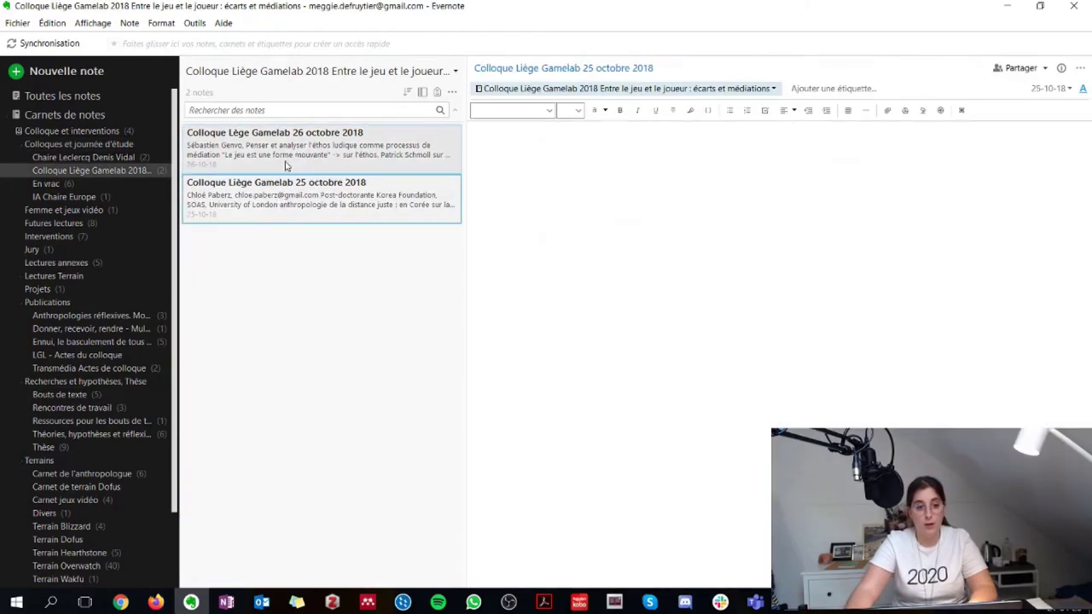
left_click(286, 201, "shift")
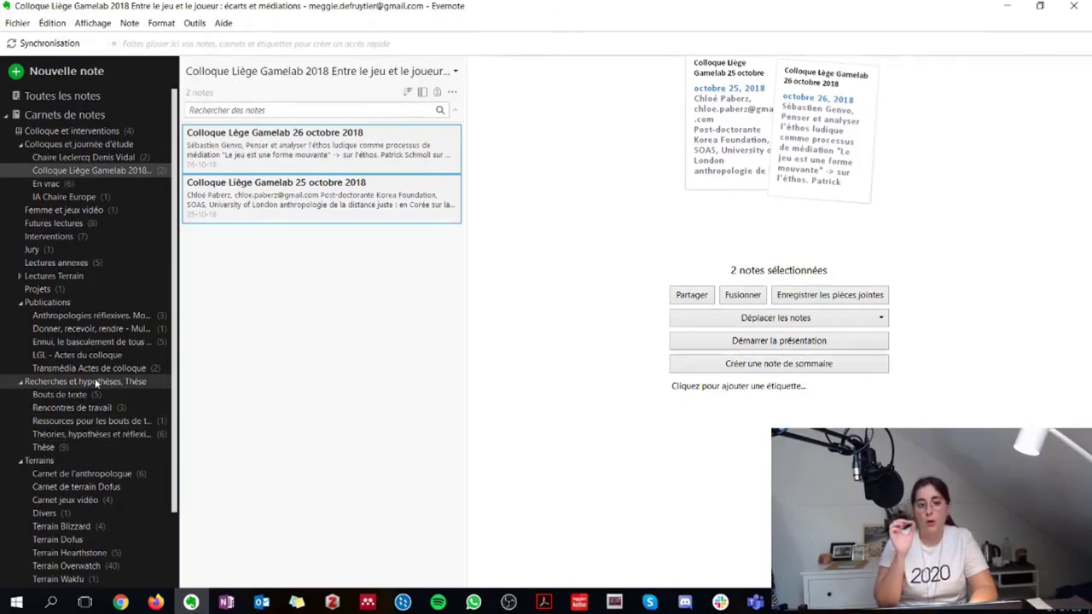
- Display Toutes les notes and select C'est partie ! together with the Note sans titre dated 11-10-19
left_click(93, 132)
left_click(89, 115)
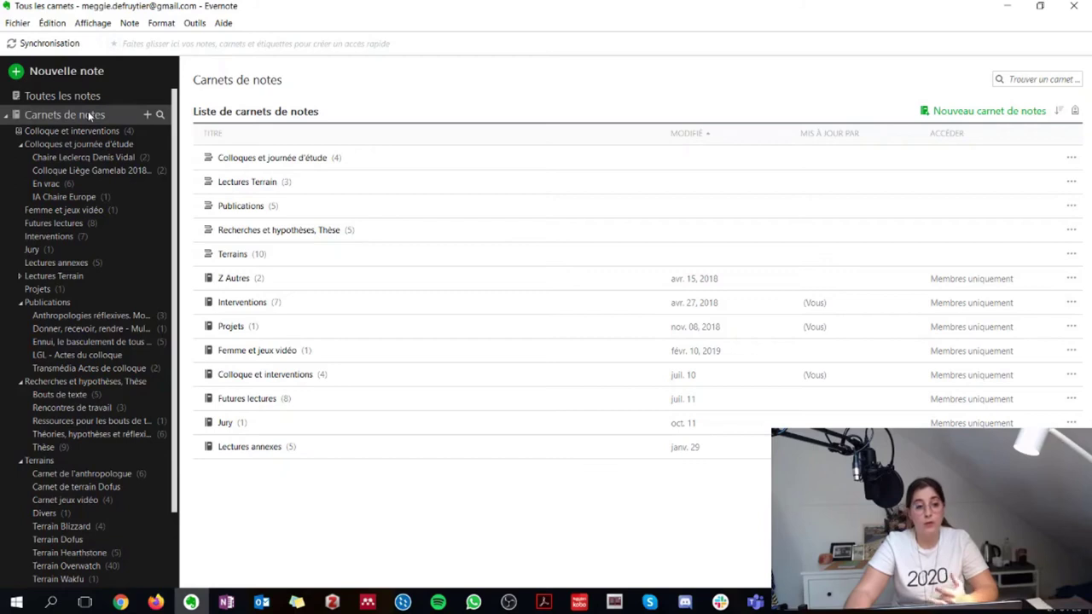
left_click(84, 96)
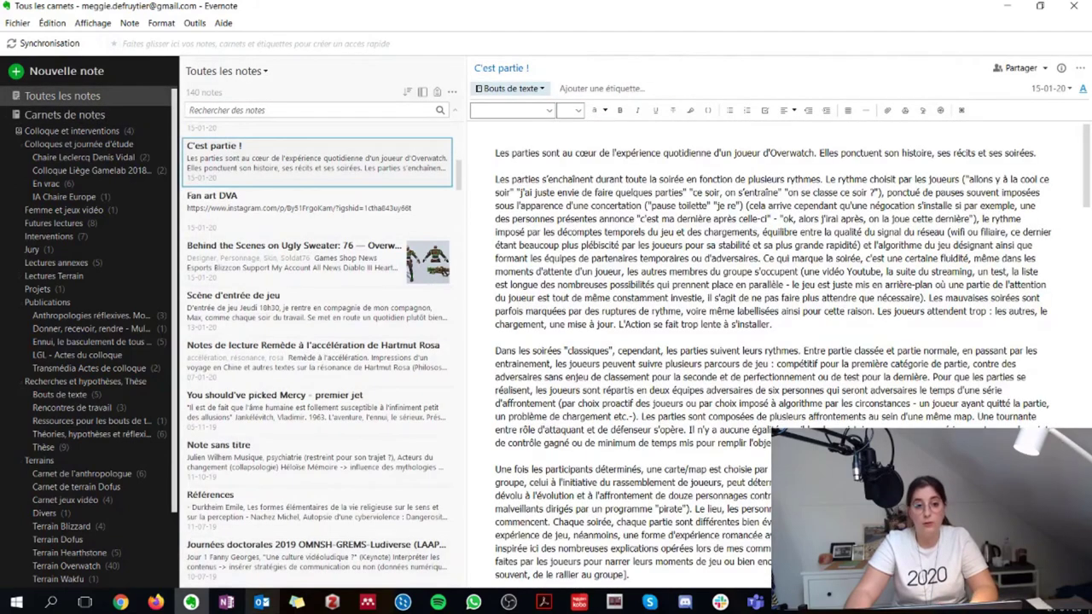
left_click(322, 468, "ctrl")
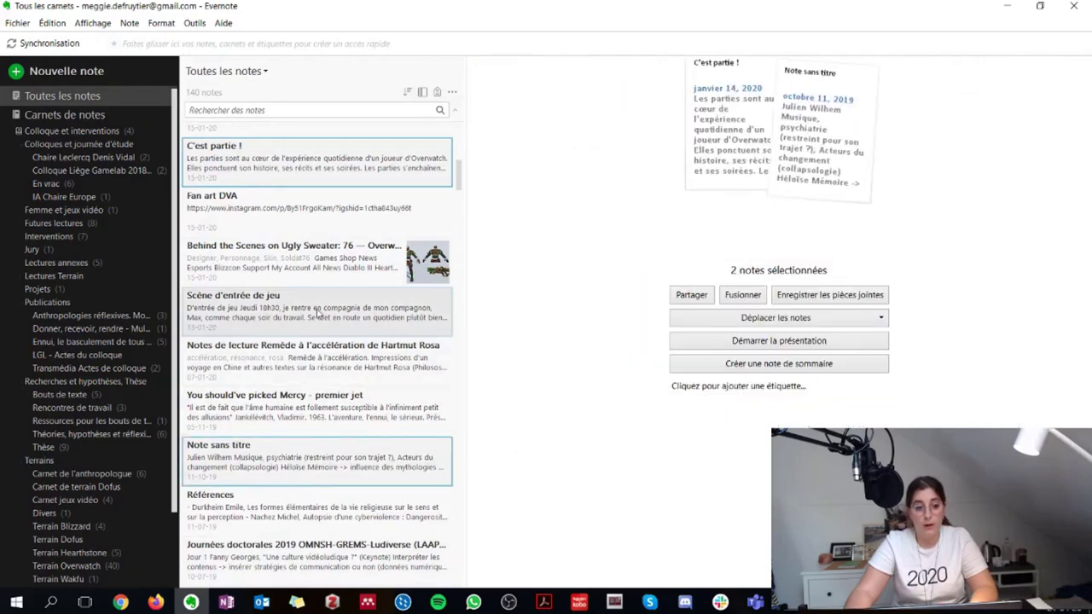
left_click(322, 363, "shift")
- Select the continuous range of notes from C'est partie ! down to the October 2016 Overwatch notes, and return to the Carnets de notes overview
left_click(301, 164)
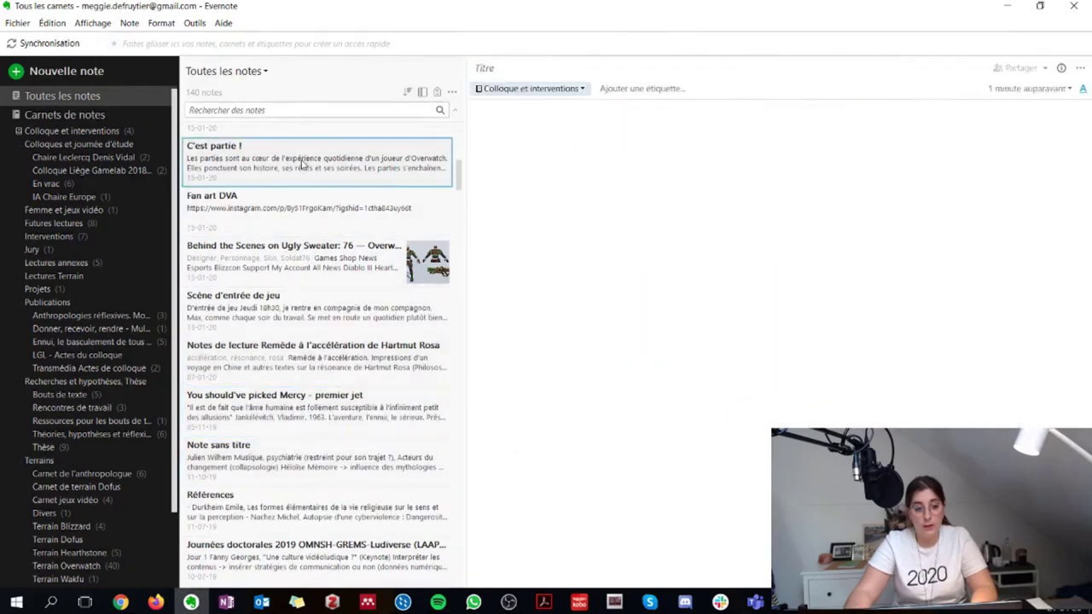
scroll(350, 388, "down", 10)
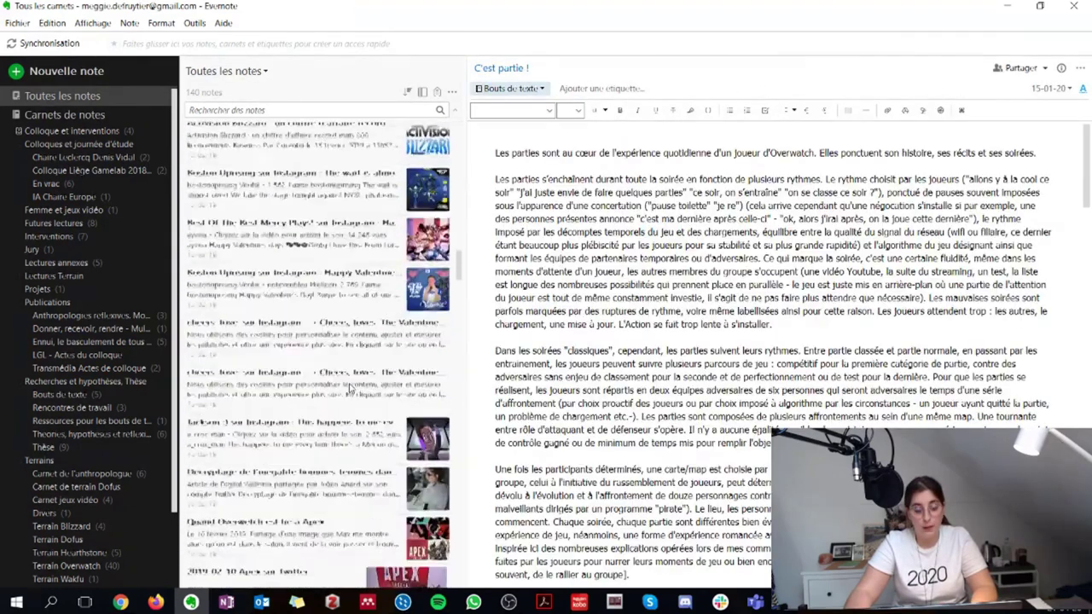
scroll(349, 388, "down", 15)
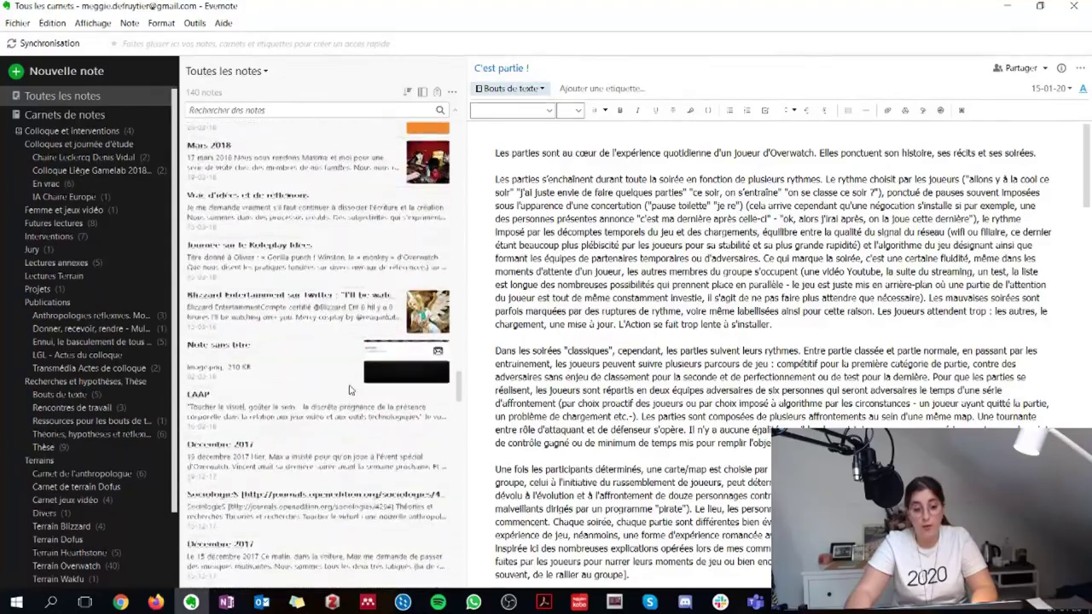
scroll(350, 389, "down", 15)
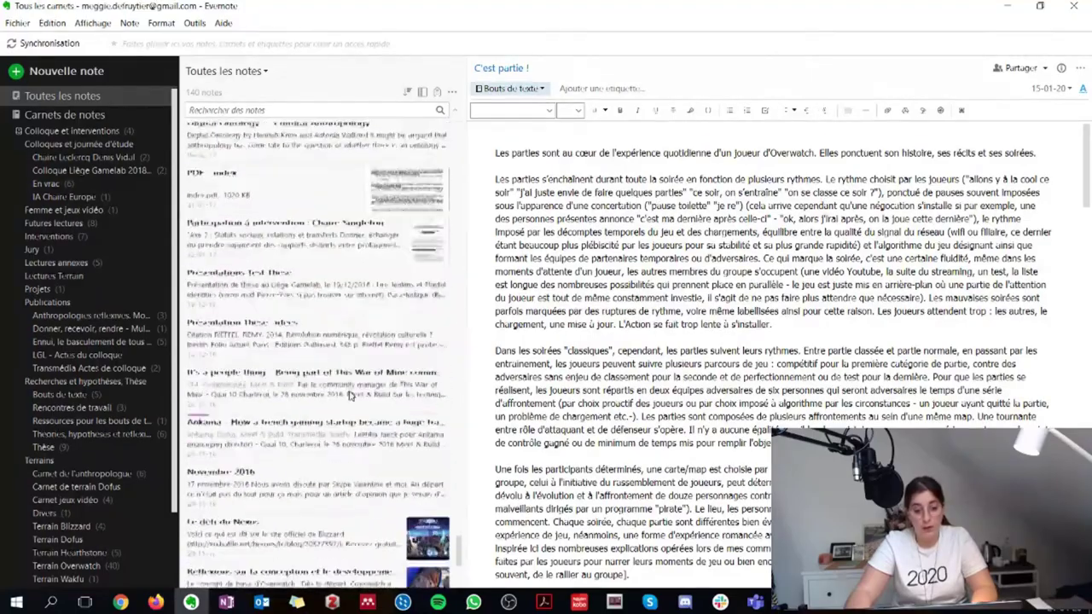
scroll(349, 395, "down", 5)
left_click(342, 343, "shift")
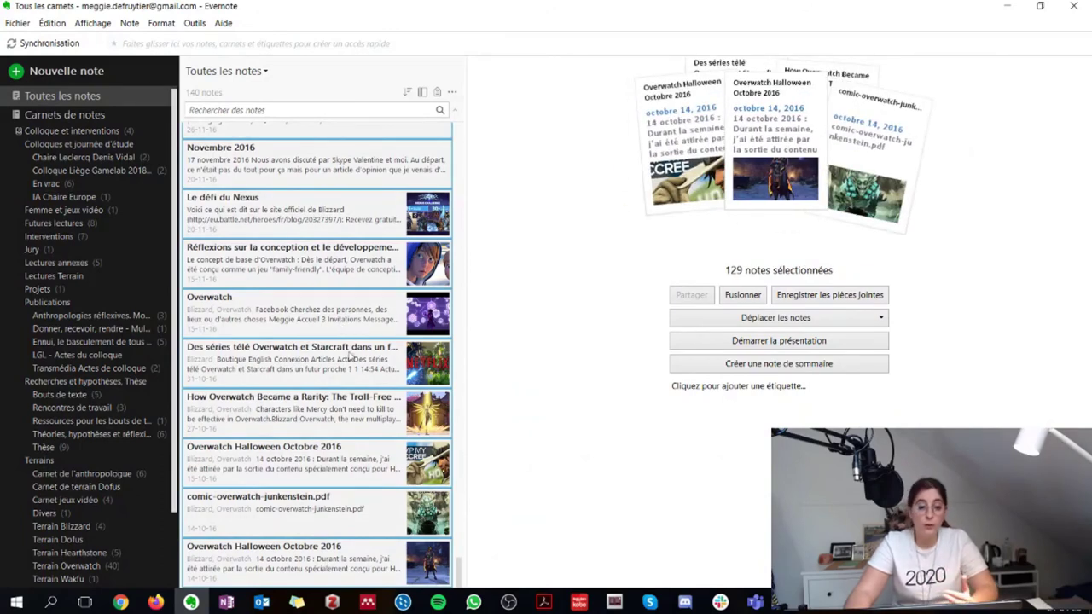
left_click(101, 114)
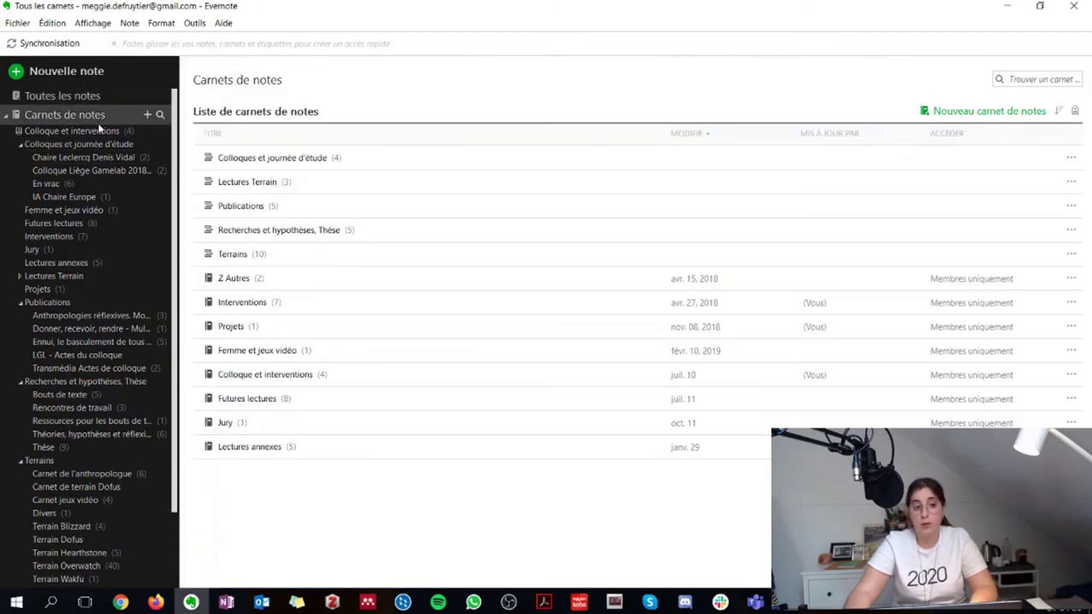